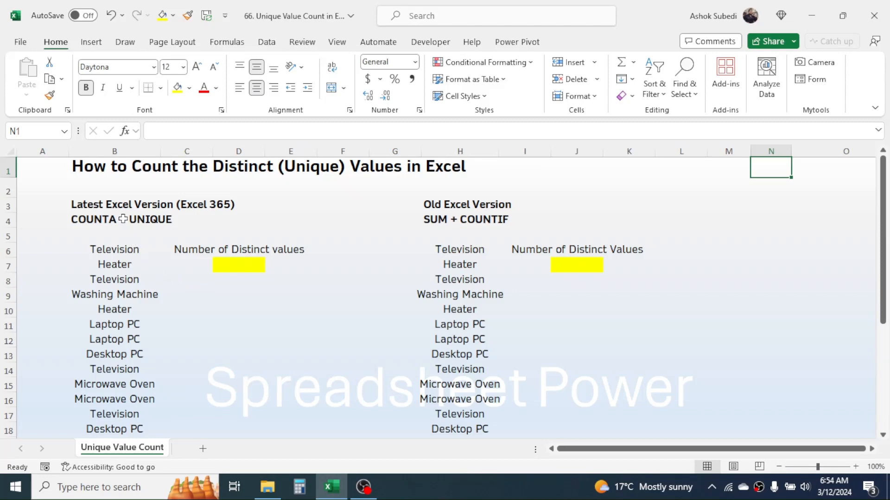
# Step: Examine the product list in column B, starting at B6, for repeated entries
pyautogui.click(119, 251)
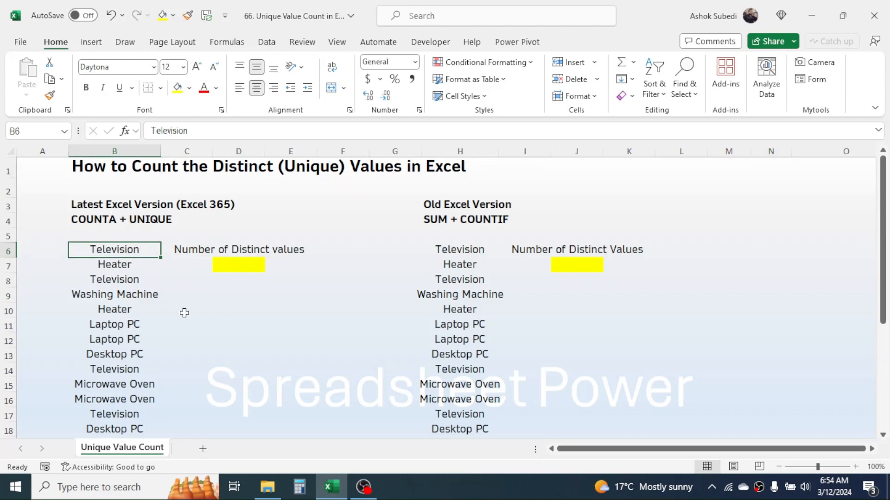
pyautogui.click(122, 288)
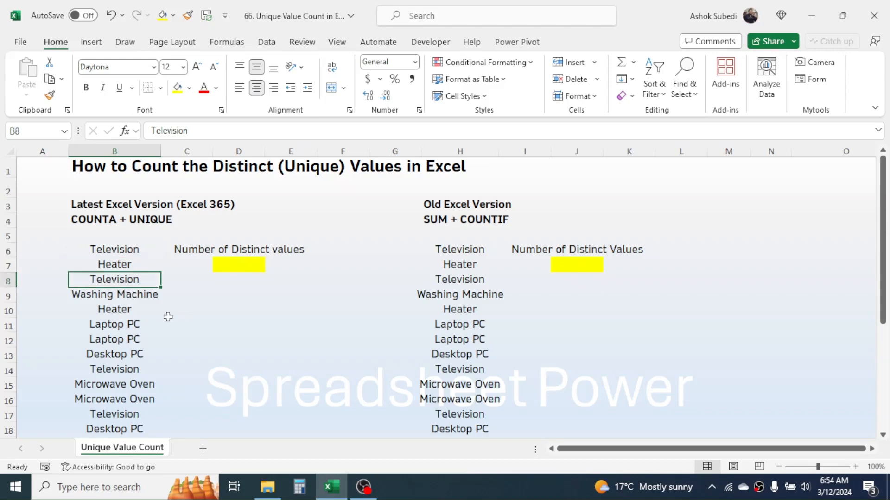
pyautogui.press('Down')
pyautogui.press('Down')
pyautogui.press('Down')
pyautogui.press('Down')
pyautogui.press('Down')
pyautogui.press('Down')
pyautogui.press('Down')
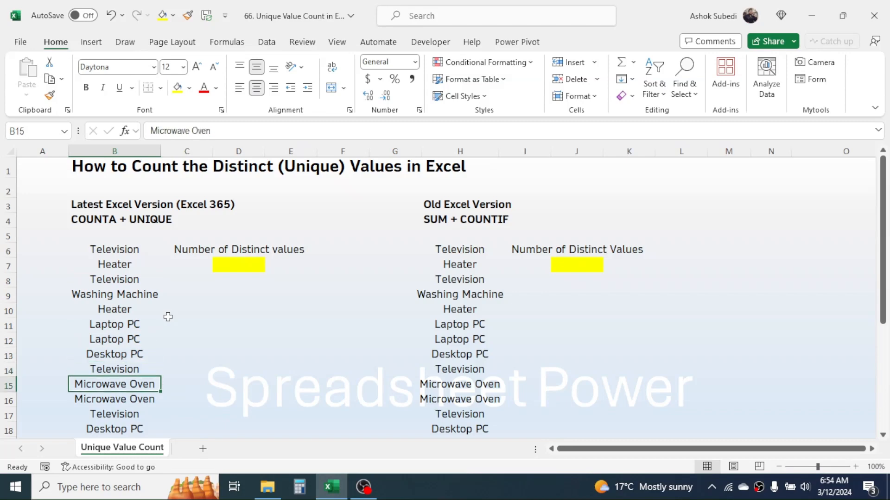
pyautogui.press('Down')
pyautogui.press('Down')
pyautogui.press('Down')
pyautogui.press('Down')
pyautogui.press('Down')
pyautogui.press('Down')
pyautogui.press('Down')
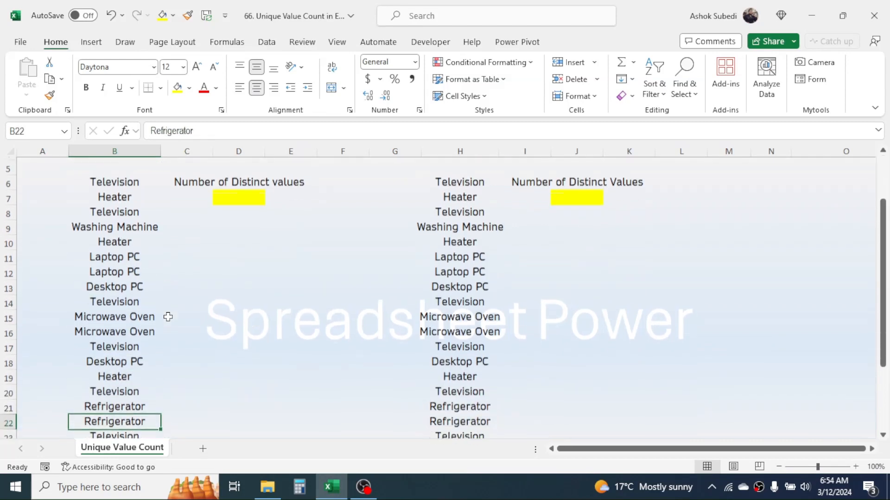
pyautogui.press('Up')
pyautogui.press('Up')
pyautogui.press('Up')
pyautogui.press('Up')
pyautogui.press('Up')
pyautogui.press('Up')
pyautogui.press('Up')
pyautogui.press('Up')
pyautogui.press('Up')
pyautogui.press('Up')
pyautogui.press('Up')
pyautogui.press('Up')
pyautogui.press('Up')
pyautogui.press('Up')
pyautogui.press('Up')
pyautogui.press('Up')
pyautogui.press('Up')
pyautogui.press('Up')
pyautogui.press('Up')
pyautogui.press('Up')
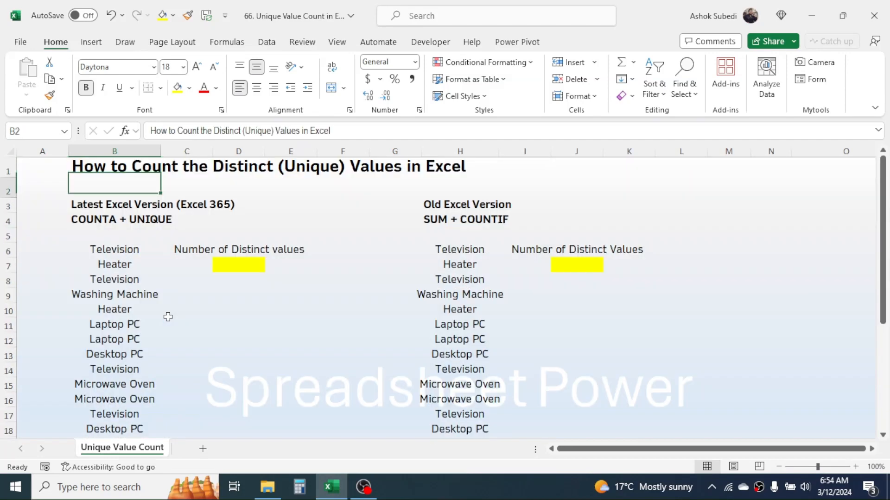
pyautogui.press('Down')
pyautogui.press('Down')
pyautogui.press('Down')
pyautogui.press('Down')
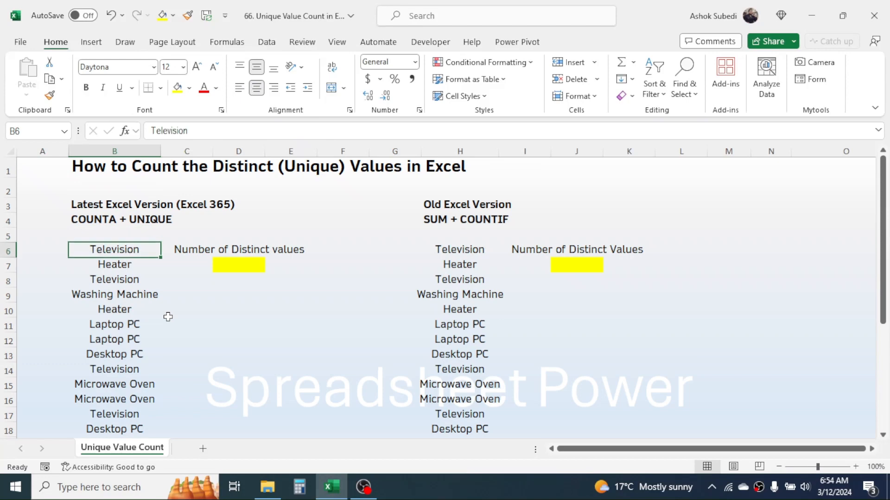
# Step: Enter the formula =COUNTA(UNIQUE(B6:B28)) in cell D7 to count the distinct products in column B
pyautogui.press('Right')
pyautogui.press('Down')
pyautogui.press('Right')
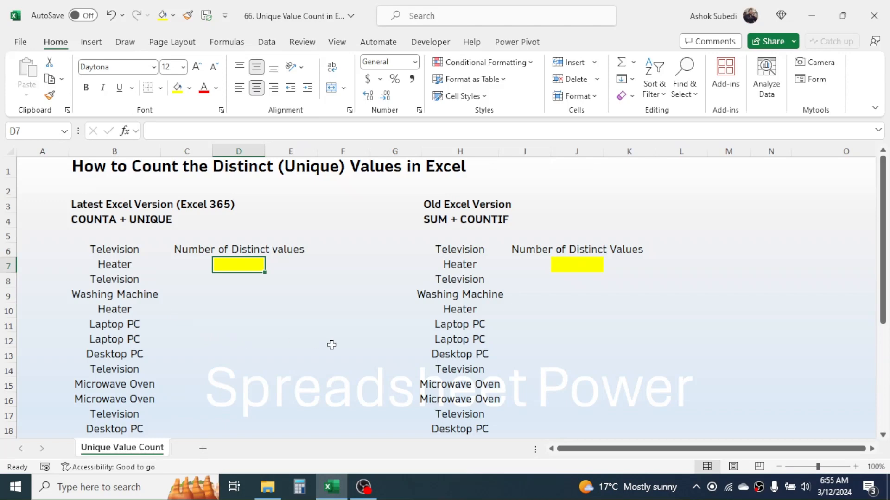
pyautogui.write('=')
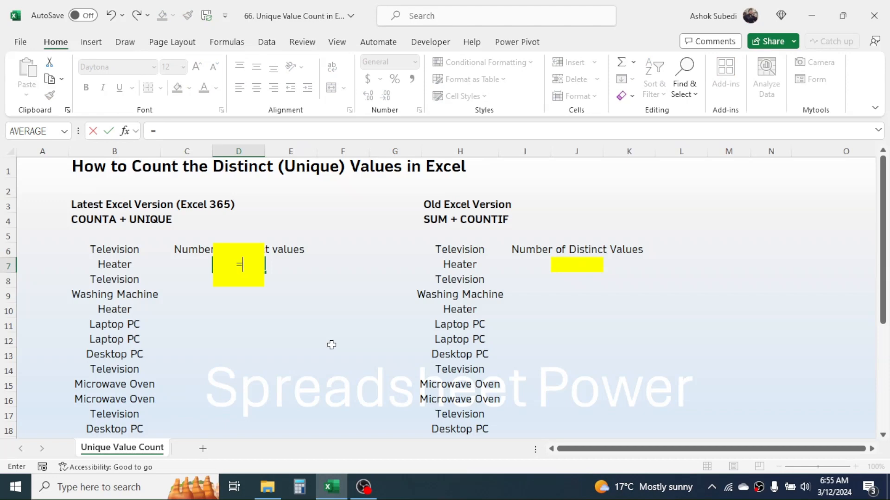
pyautogui.write('COUN')
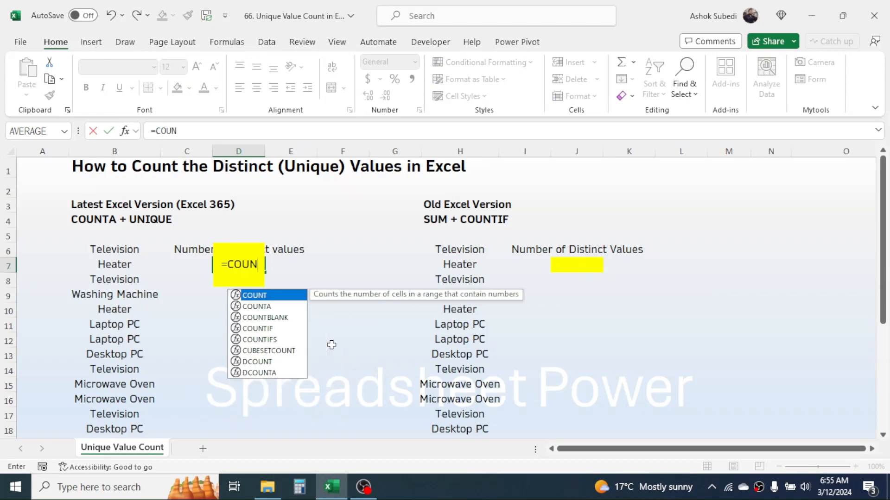
pyautogui.write('TA(')
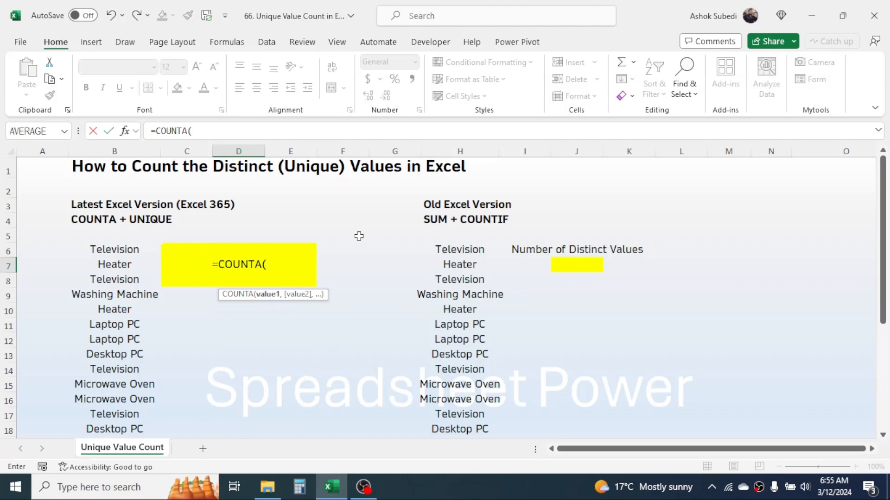
pyautogui.write('UNIQ')
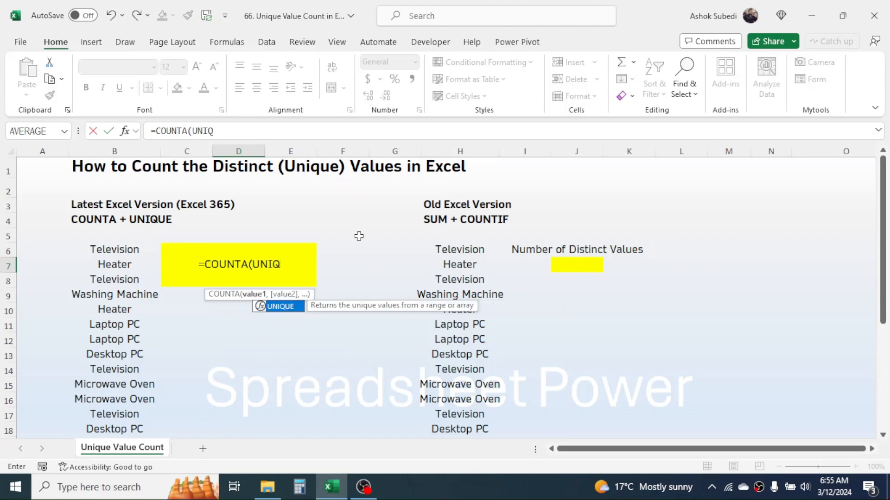
pyautogui.write('UE(')
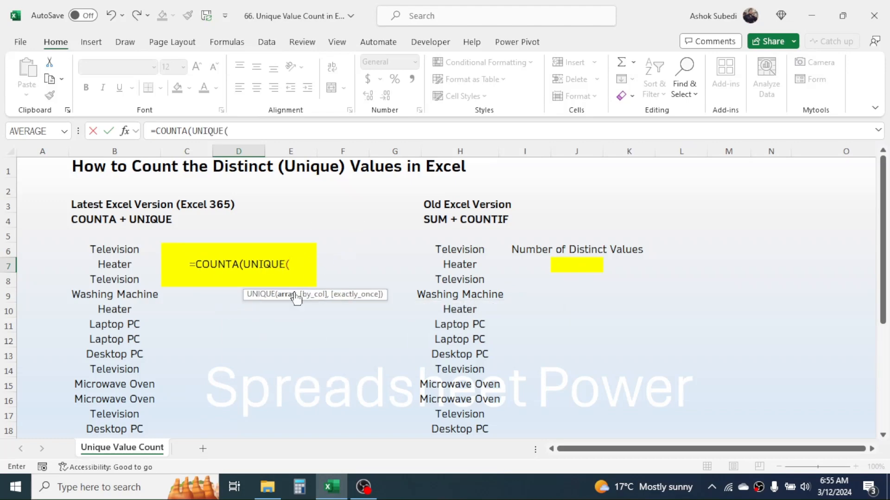
pyautogui.click(116, 250)
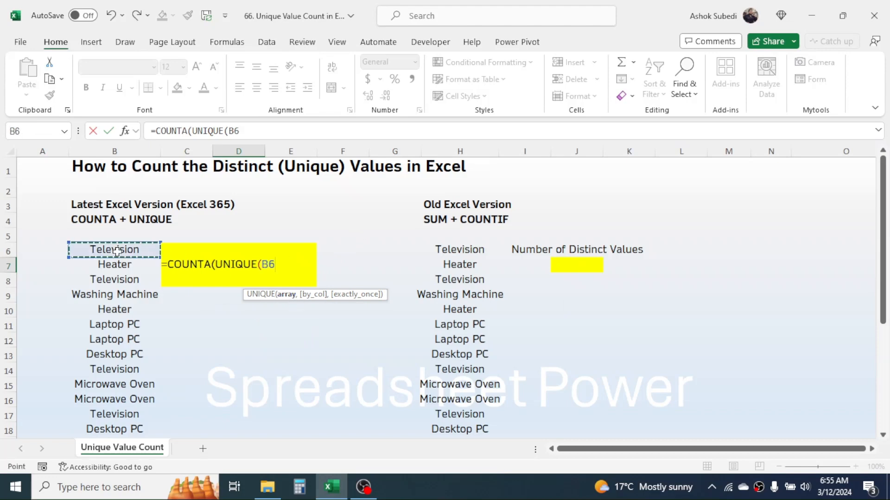
pyautogui.hotkey('shift', 'Down')
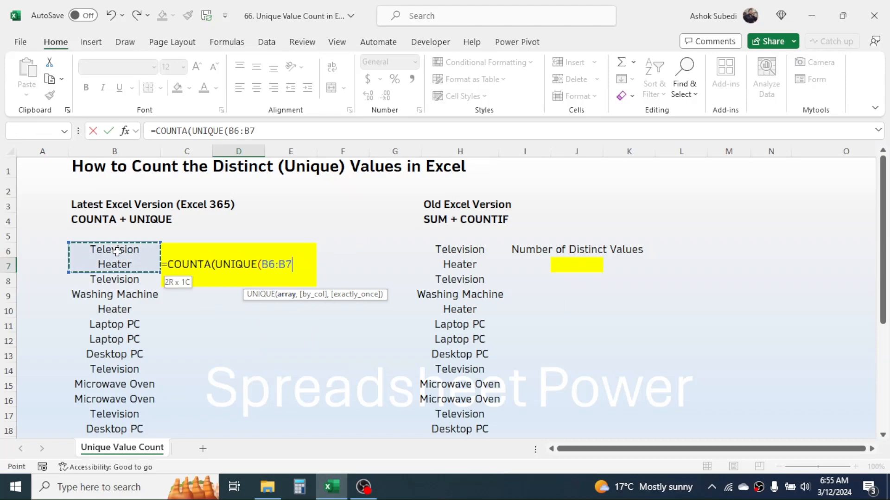
pyautogui.hotkey('ctrl', 'shift', 'Down')
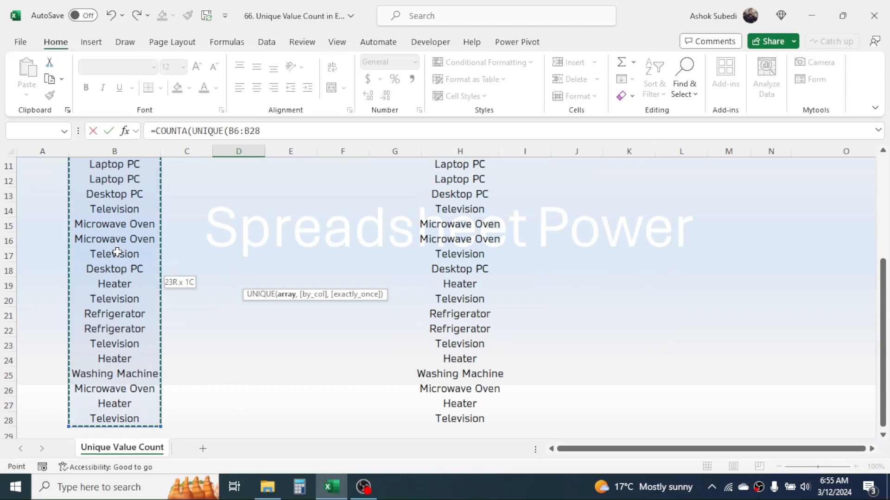
pyautogui.write(')')
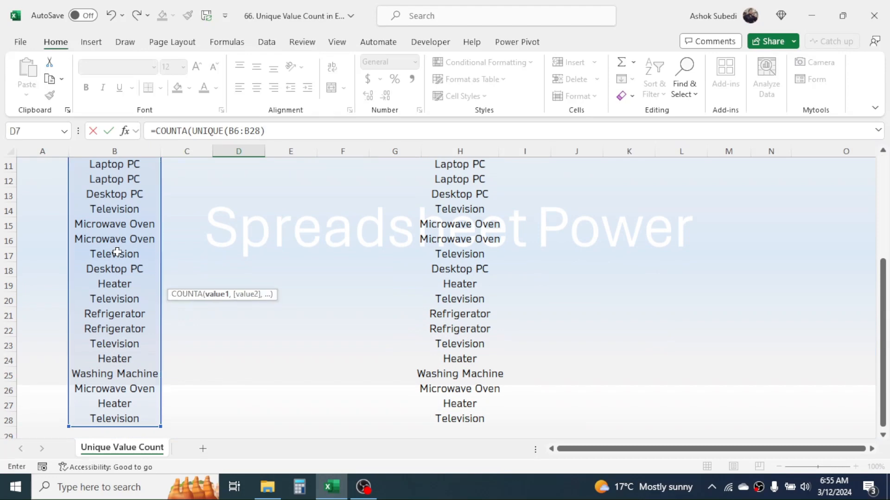
pyautogui.write(')')
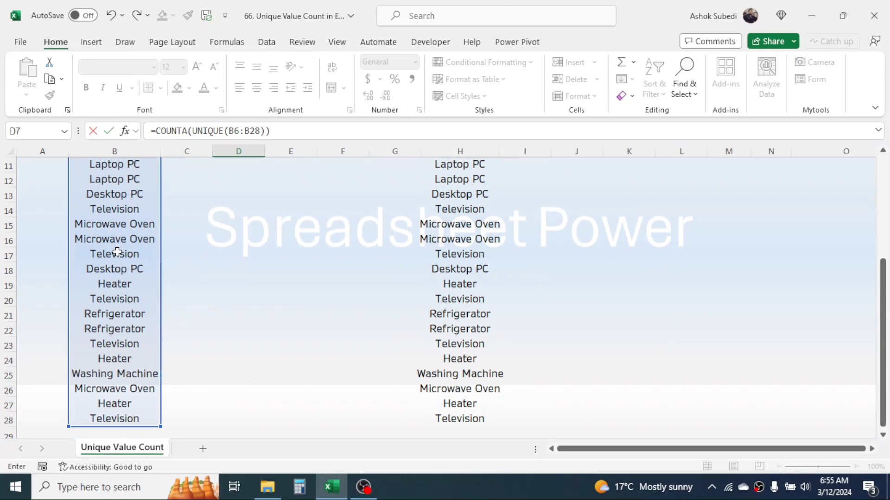
pyautogui.press('Return')
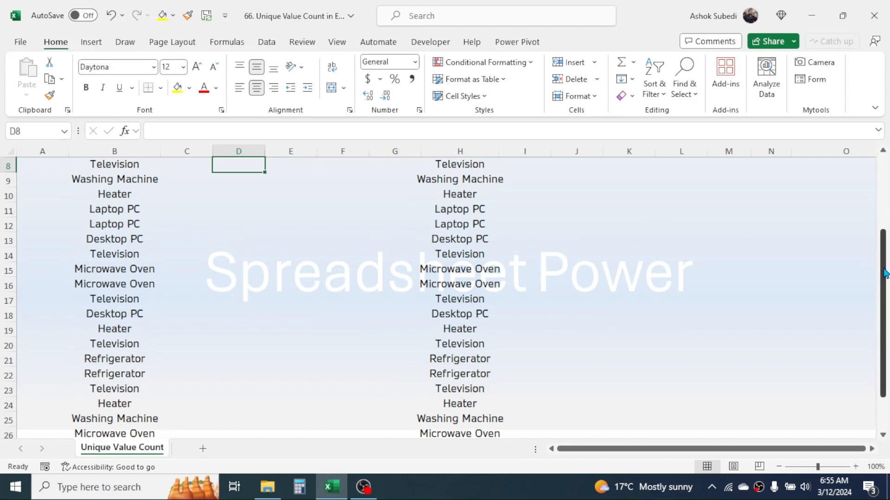
pyautogui.moveTo(884, 273); pyautogui.dragTo(883, 200)
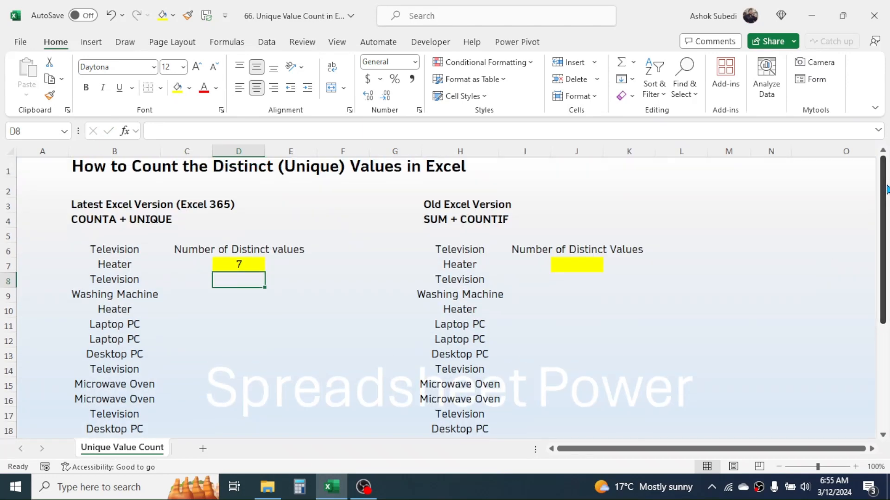
pyautogui.click(247, 261)
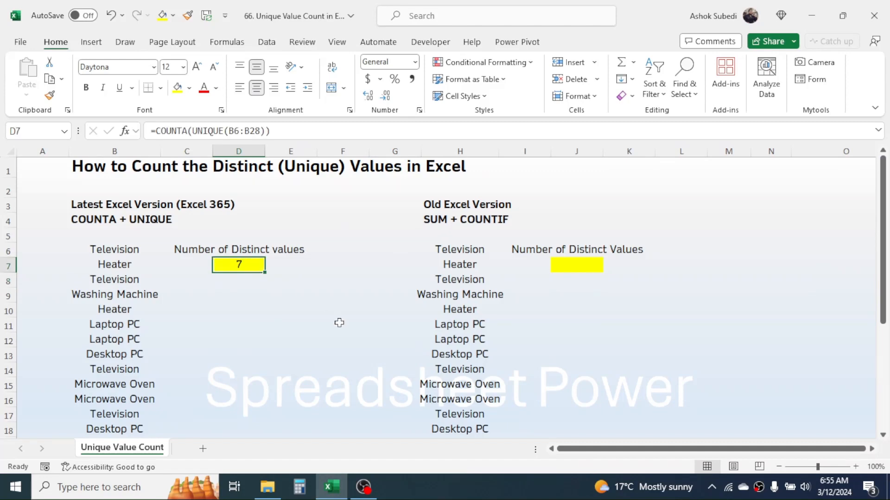
pyautogui.press('Return')
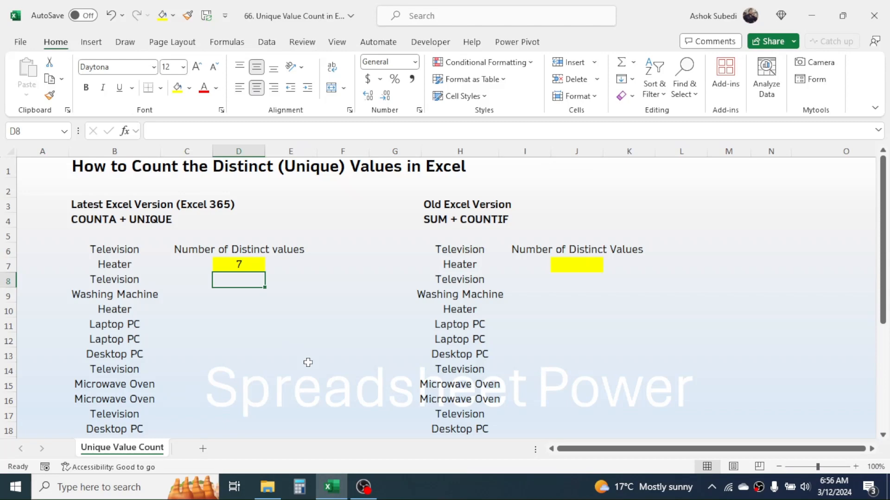
# Step: Enter the formula =COUNTIF(H6:H28,H6:H28) in cell J7 to count how often each product in column H occurs
pyautogui.click(586, 266)
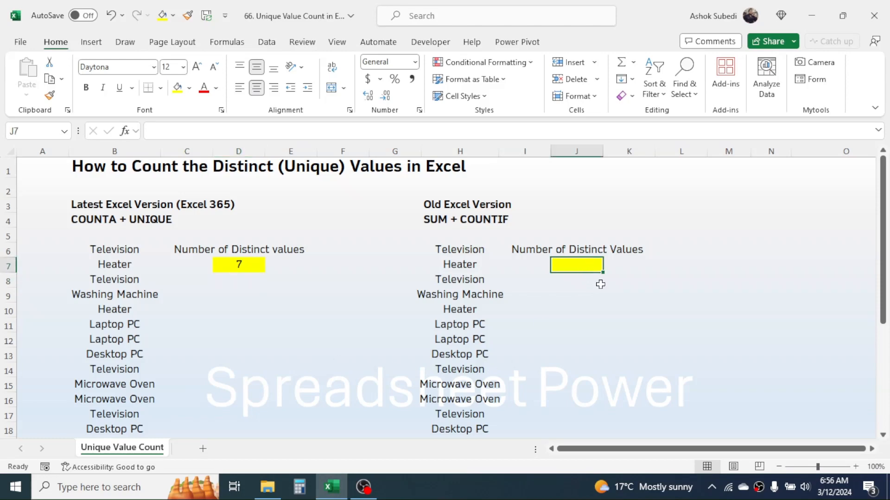
pyautogui.write('=')
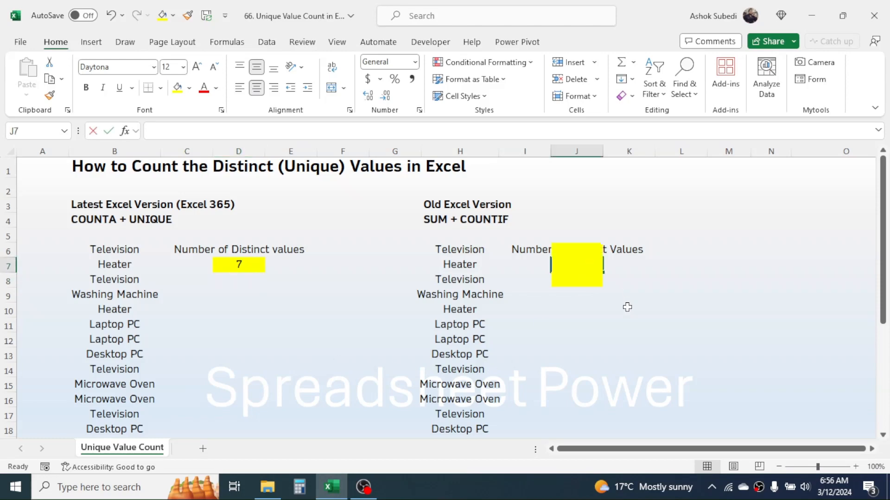
pyautogui.write('C')
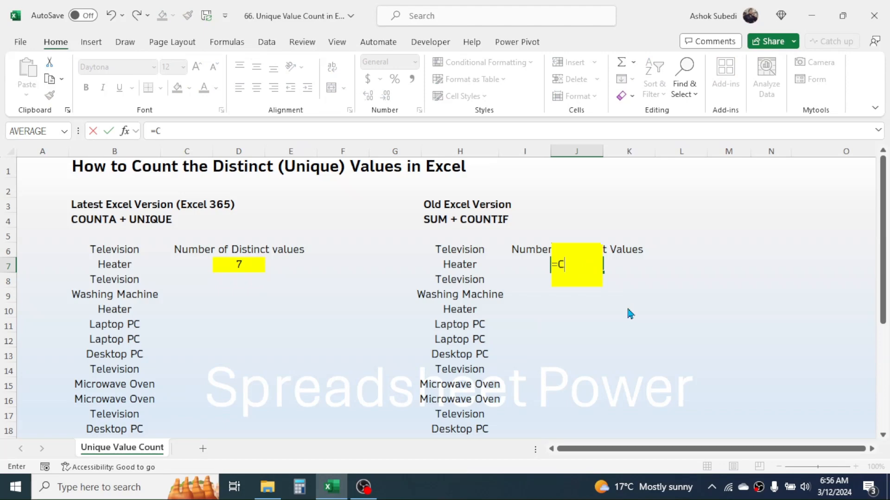
pyautogui.write('OUNTIF(')
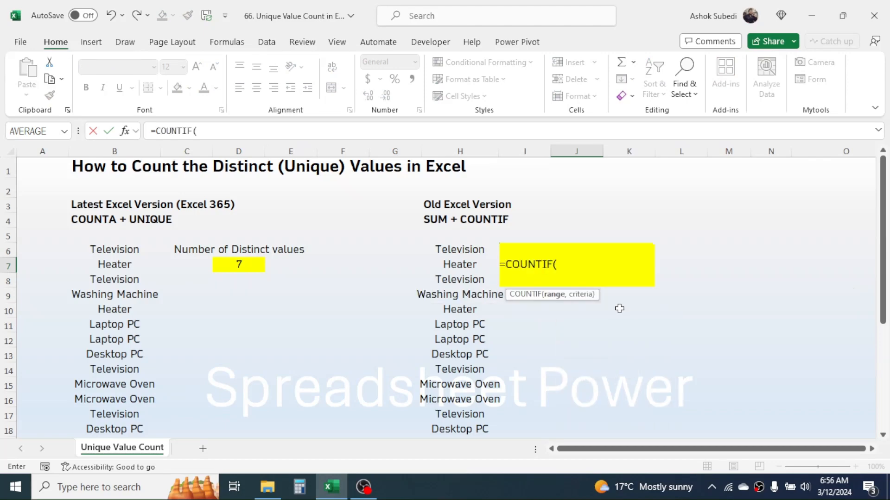
pyautogui.click(465, 249)
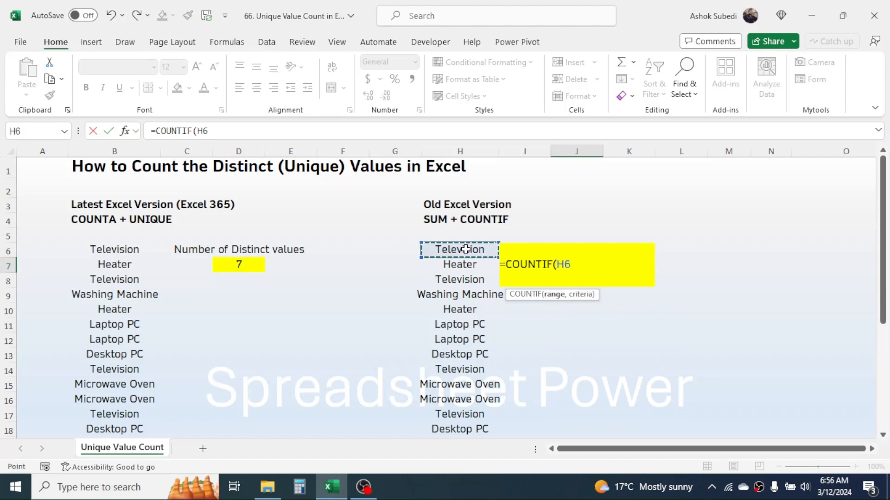
pyautogui.hotkey('shift', 'Down')
pyautogui.hotkey('shift', 'Down')
pyautogui.hotkey('shift', 'Down')
pyautogui.hotkey('shift', 'Down')
pyautogui.hotkey('shift', 'Down')
pyautogui.hotkey('shift', 'Down')
pyautogui.hotkey('shift', 'Down')
pyautogui.hotkey('shift', 'Down')
pyautogui.hotkey('shift', 'Down')
pyautogui.hotkey('shift', 'Down')
pyautogui.hotkey('shift', 'Down')
pyautogui.hotkey('shift', 'Down')
pyautogui.hotkey('shift', 'Down')
pyautogui.hotkey('shift', 'Down')
pyautogui.hotkey('shift', 'Down')
pyautogui.hotkey('shift', 'Down')
pyautogui.hotkey('shift', 'Down')
pyautogui.hotkey('shift', 'Down')
pyautogui.hotkey('shift', 'Down')
pyautogui.hotkey('shift', 'Down')
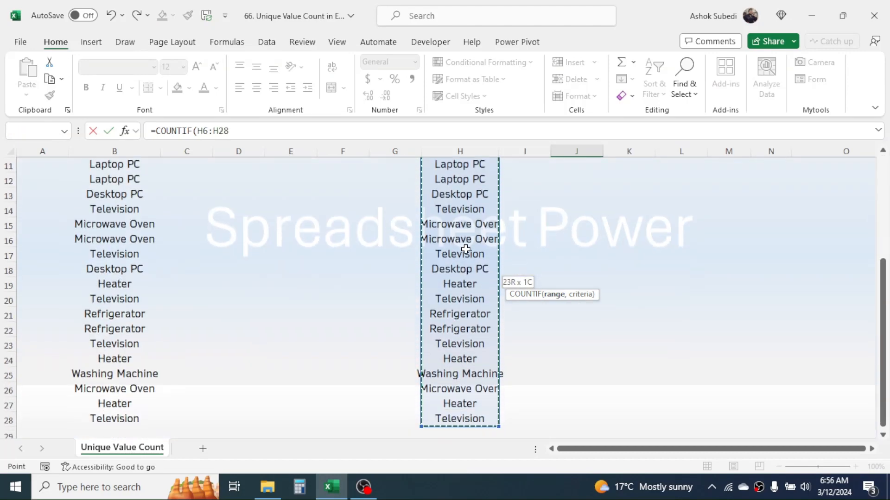
pyautogui.write(',')
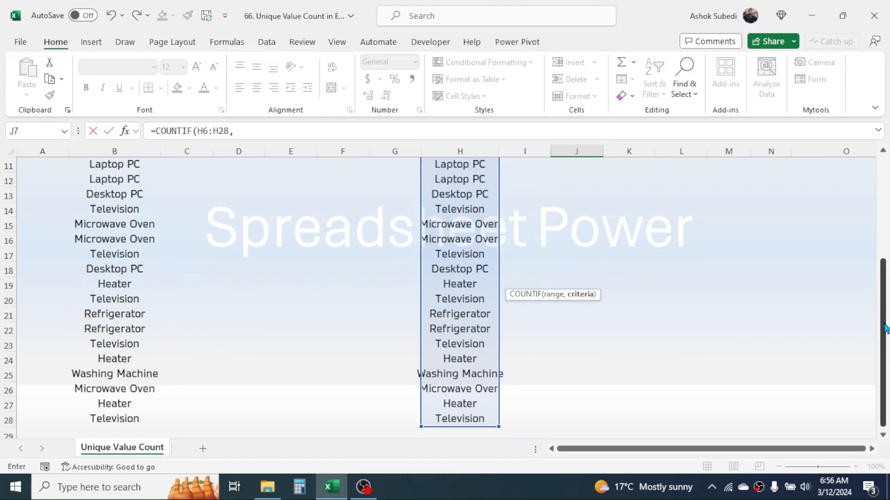
pyautogui.moveTo(887, 319); pyautogui.dragTo(886, 183)
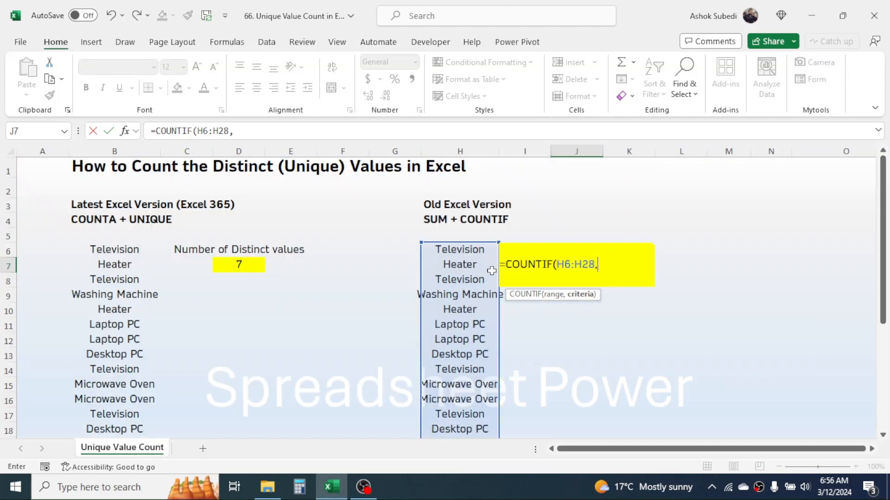
pyautogui.click(471, 250)
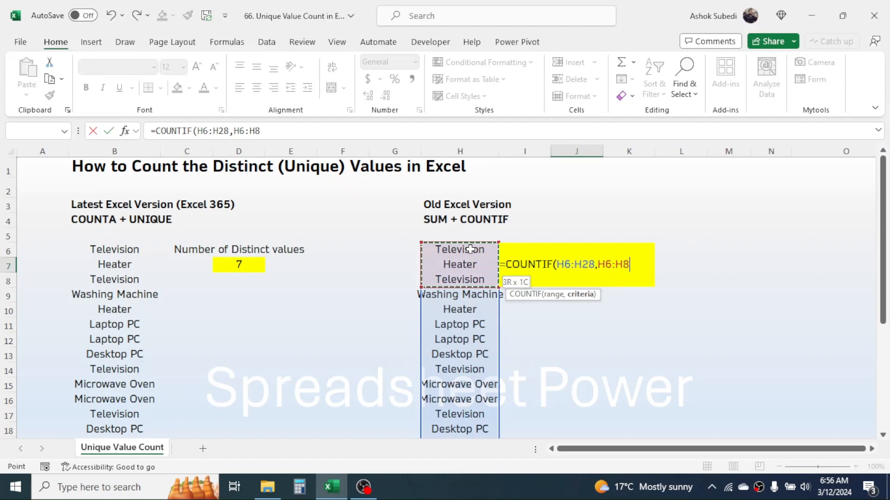
pyautogui.hotkey('ctrl', 'shift', 'Down')
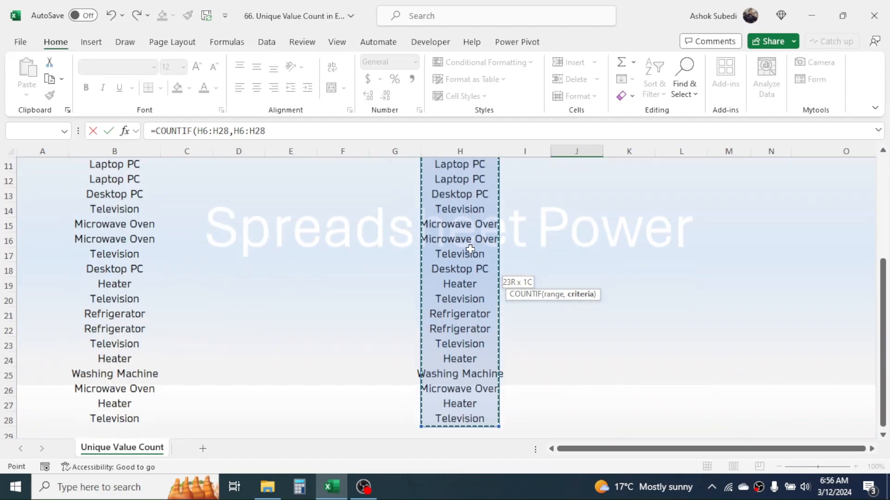
pyautogui.write(')')
pyautogui.moveTo(887, 309); pyautogui.dragTo(887, 198)
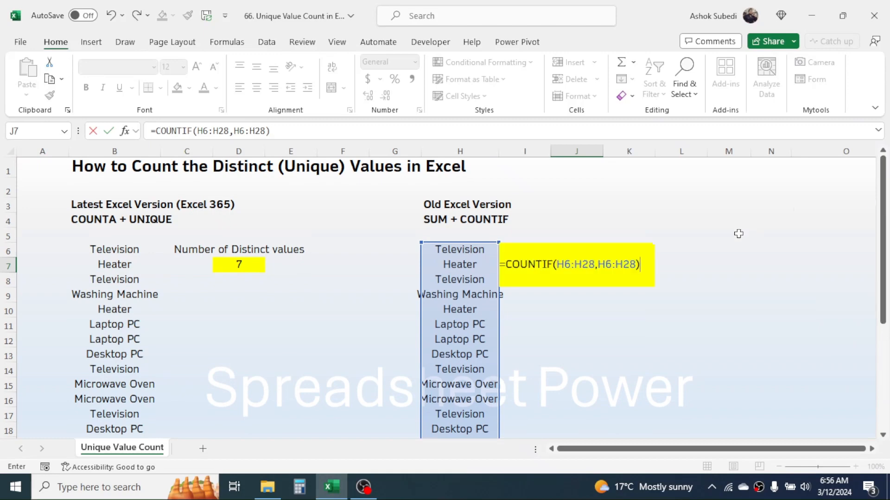
pyautogui.press('Return')
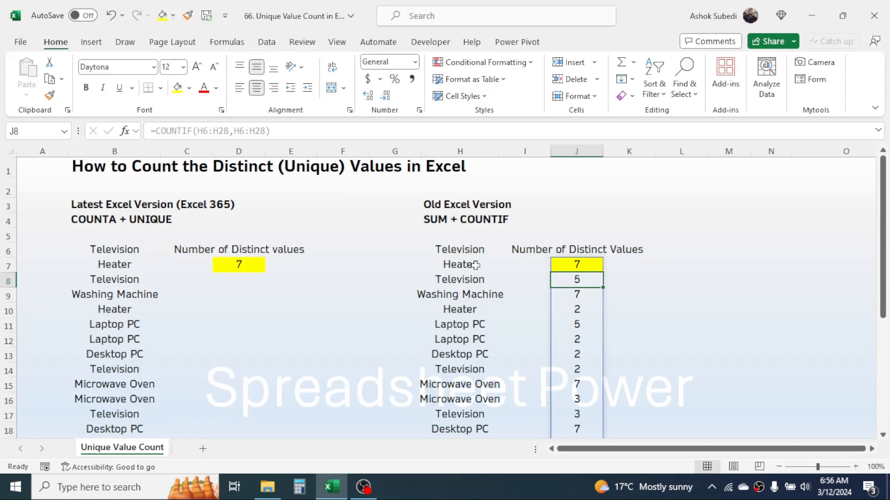
# Step: Change the formula in J7 to =1/COUNTIF(H6:H28,H6:H28) to get the reciprocal of each product's count
pyautogui.press('Up')
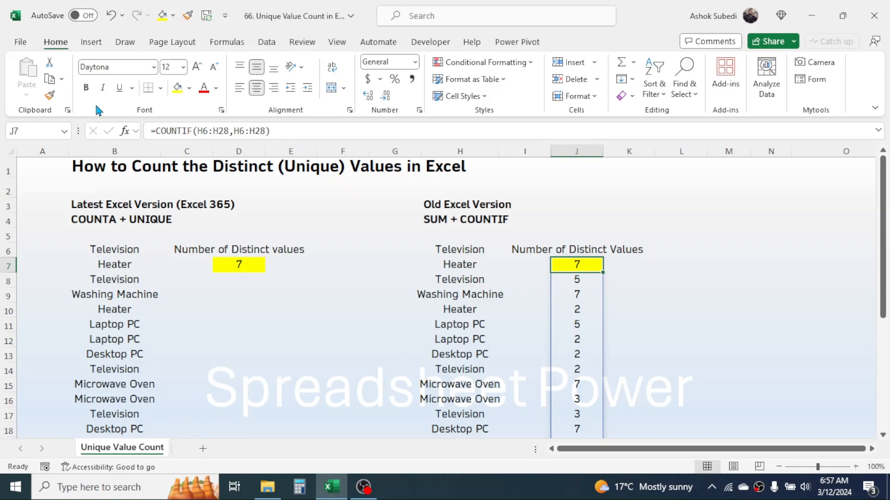
pyautogui.click(158, 131)
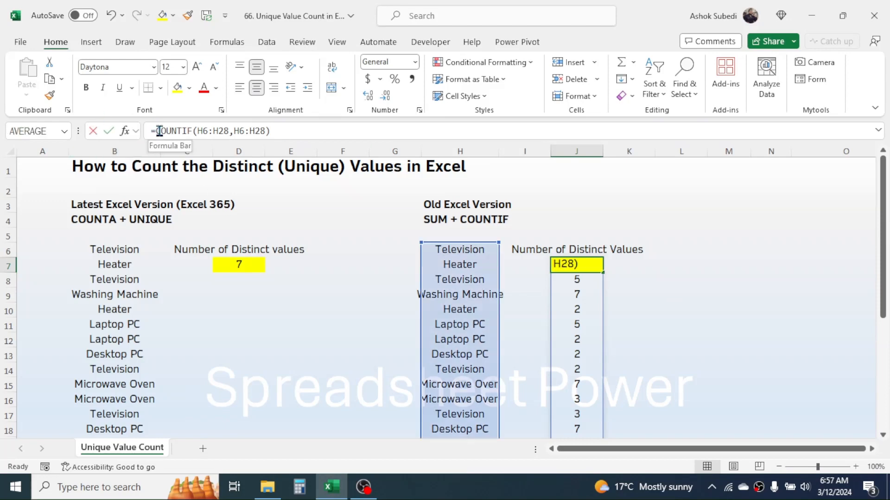
pyautogui.click(155, 131)
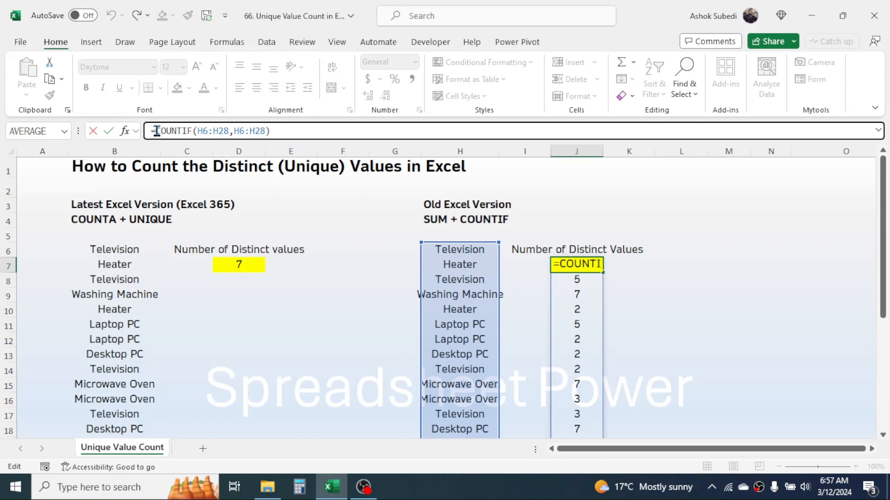
pyautogui.write('1/')
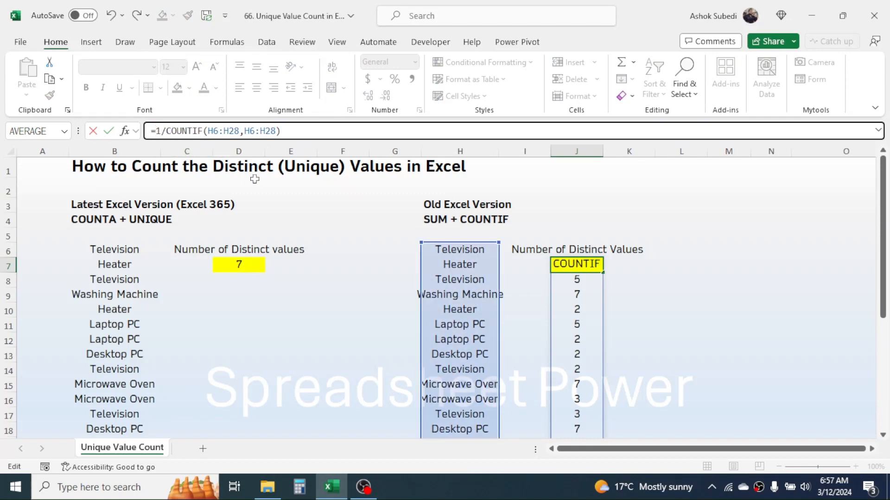
pyautogui.press('Return')
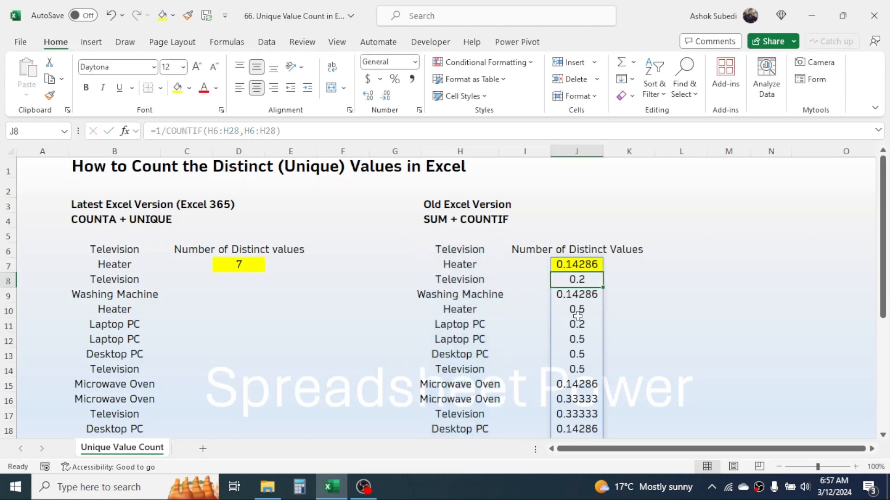
# Step: Examine the reciprocal values in column J against the matching products in column H
pyautogui.click(577, 313)
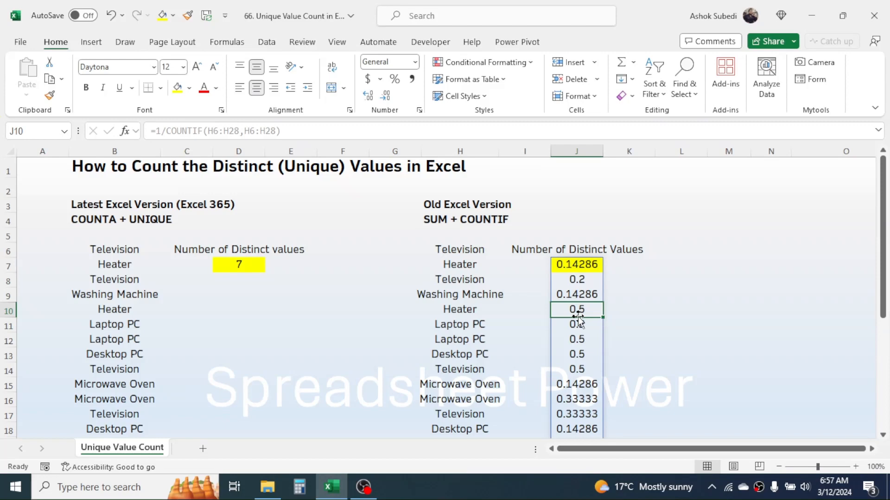
pyautogui.click(587, 265)
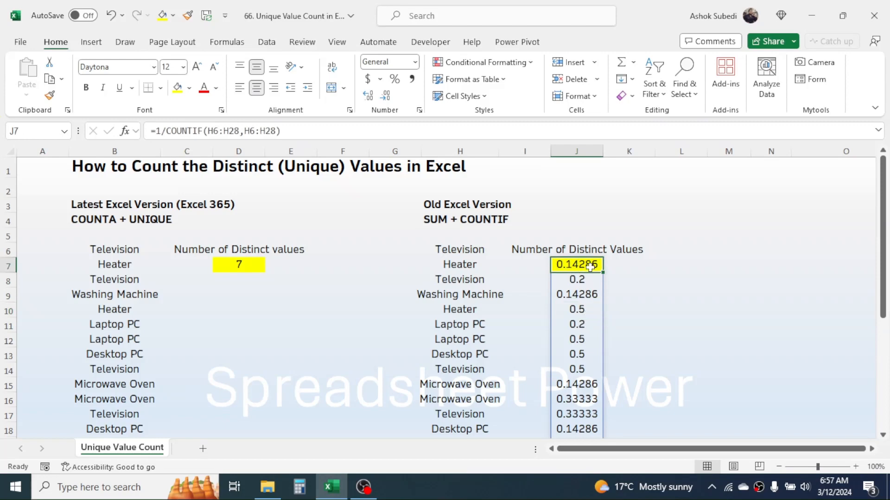
pyautogui.click(586, 282)
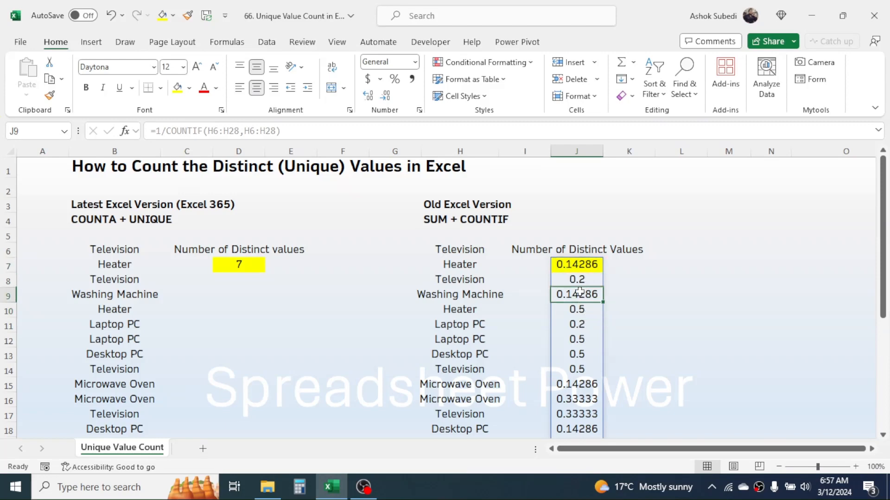
pyautogui.click(454, 293)
pyautogui.click(449, 324)
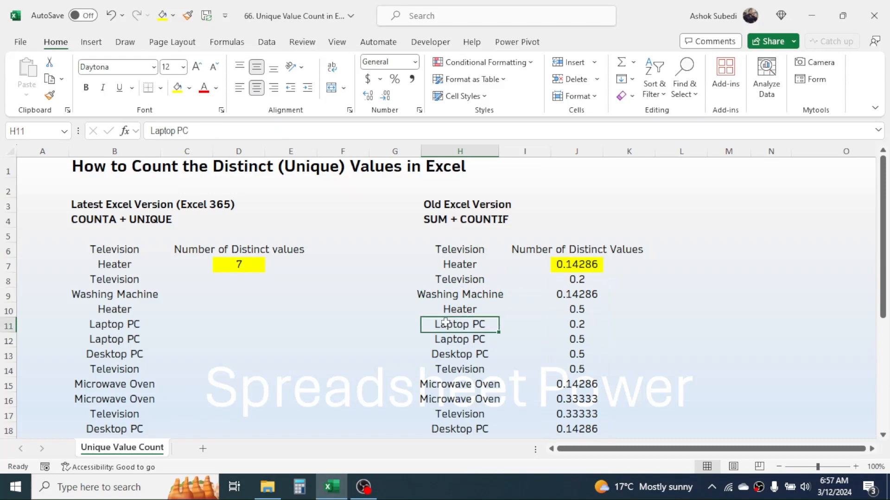
pyautogui.click(455, 355)
pyautogui.click(559, 349)
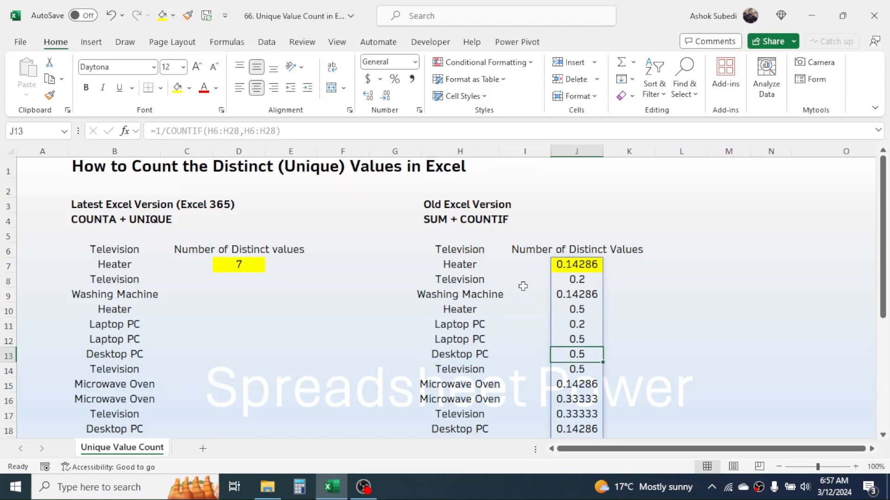
pyautogui.click(585, 264)
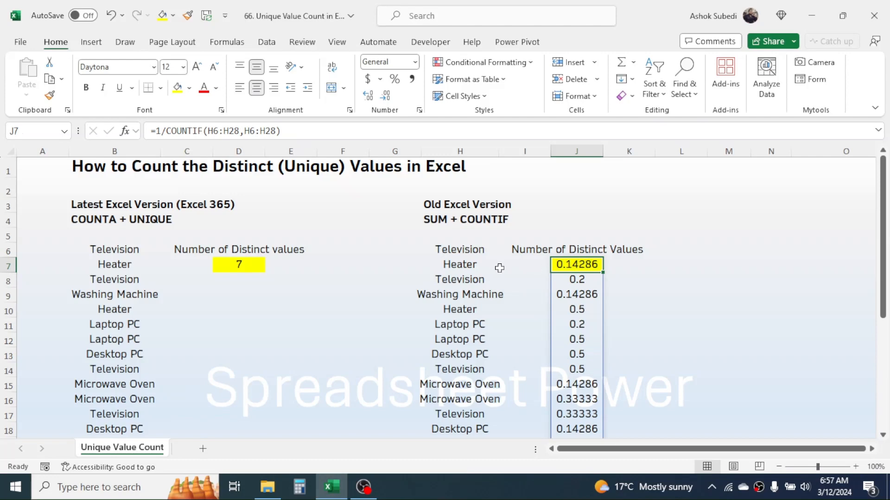
pyautogui.click(576, 307)
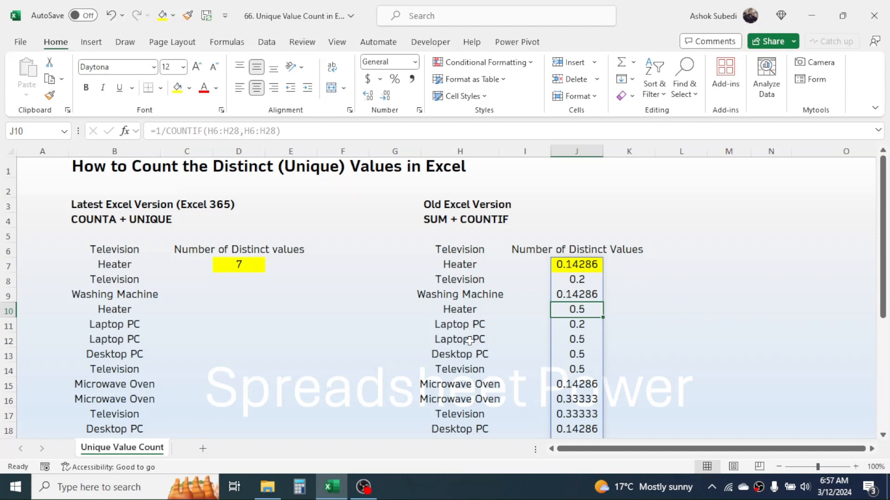
# Step: Wrap the formula in J7 in SUM, making it =SUM(1/COUNTIF(H6:H28,H6:H28)), to count the distinct products in column H
pyautogui.click(586, 262)
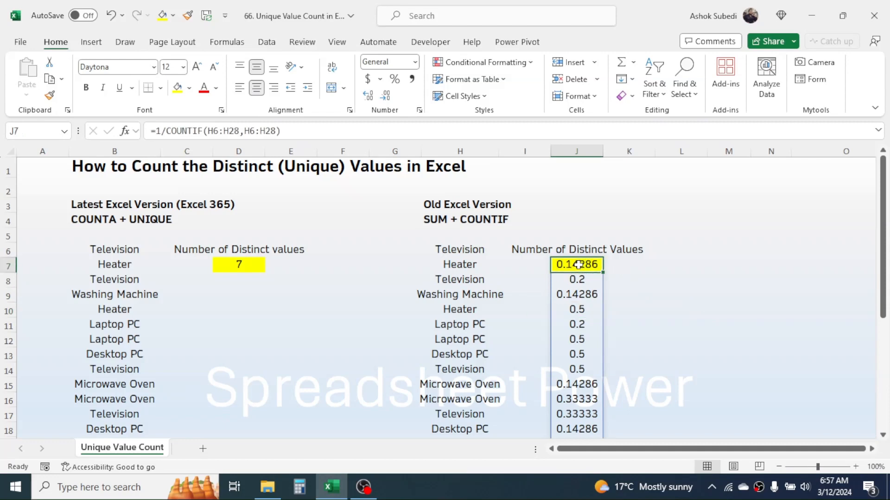
pyautogui.click(157, 132)
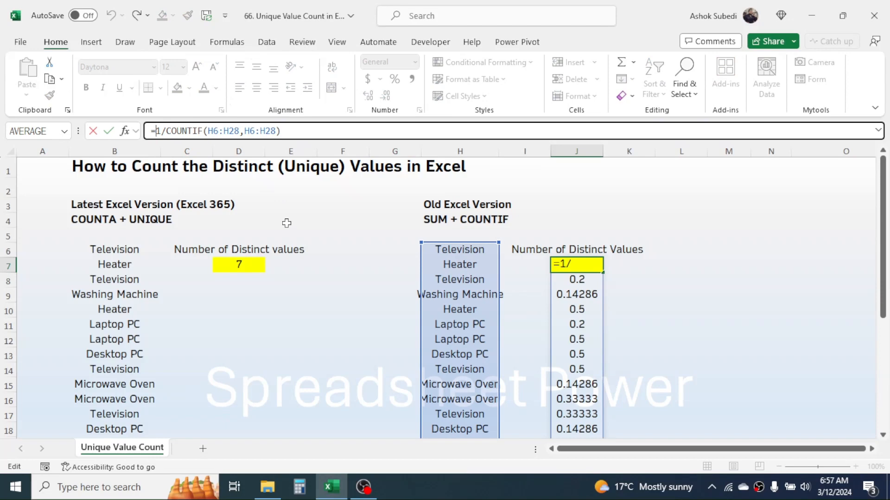
pyautogui.write('SUM')
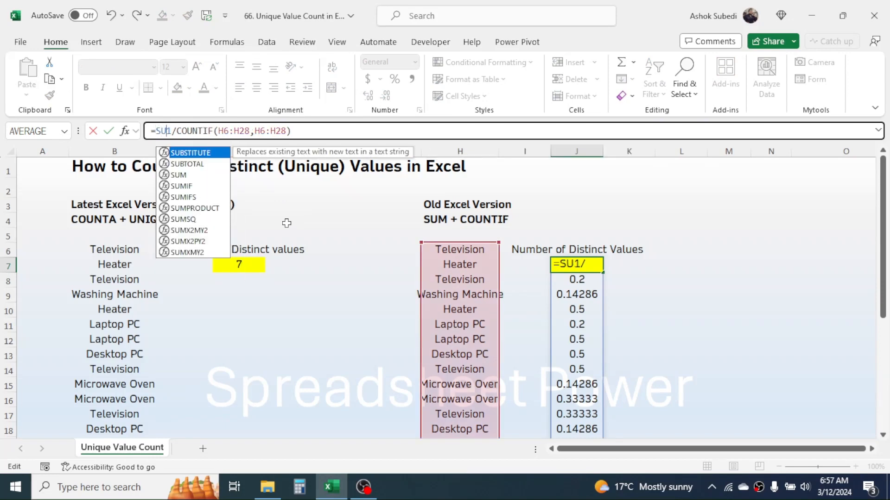
pyautogui.write('(')
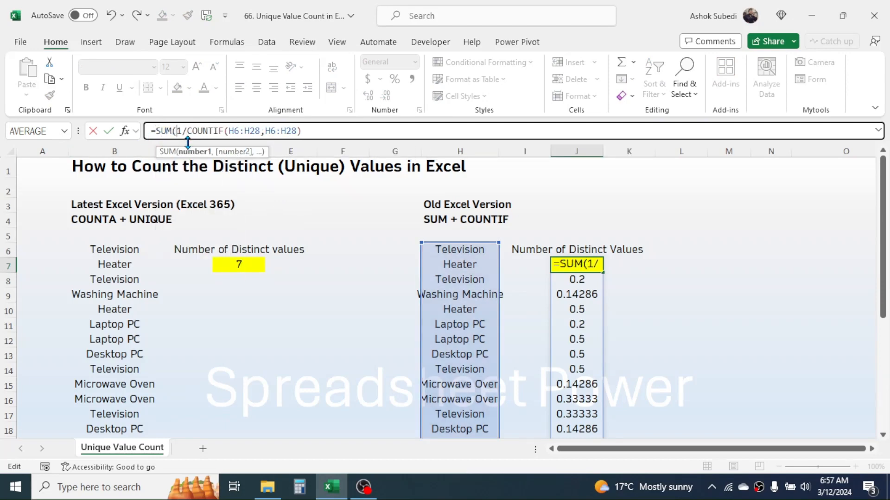
pyautogui.click(320, 131)
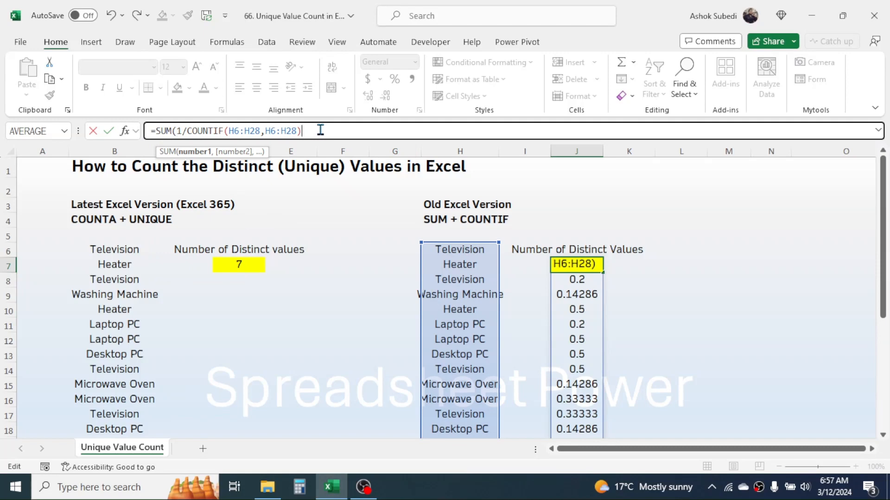
pyautogui.write(')')
pyautogui.press('Return')
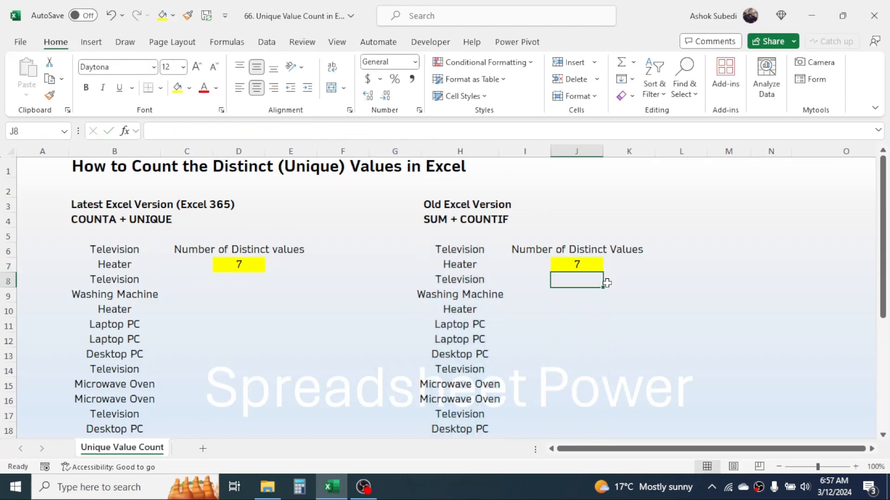
pyautogui.click(587, 265)
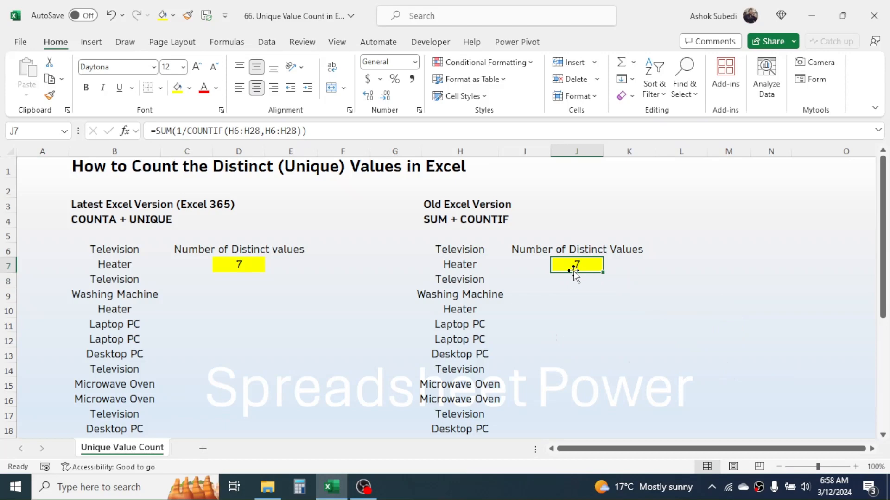
pyautogui.click(596, 292)
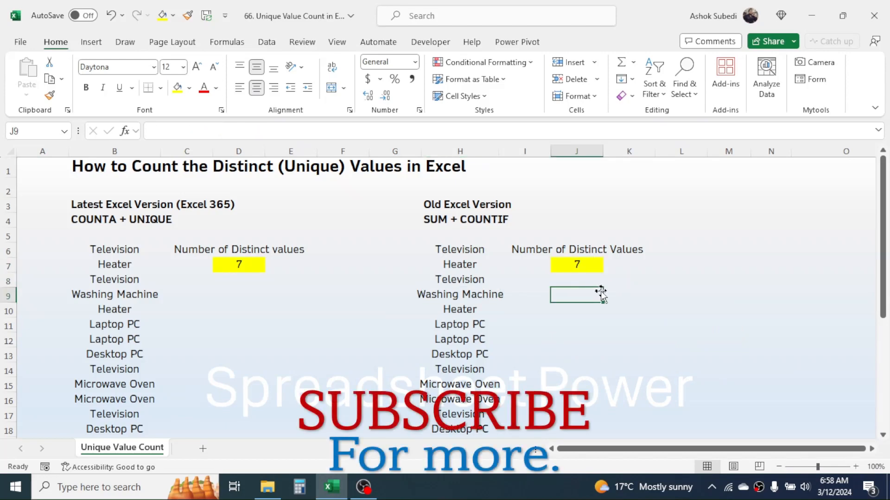